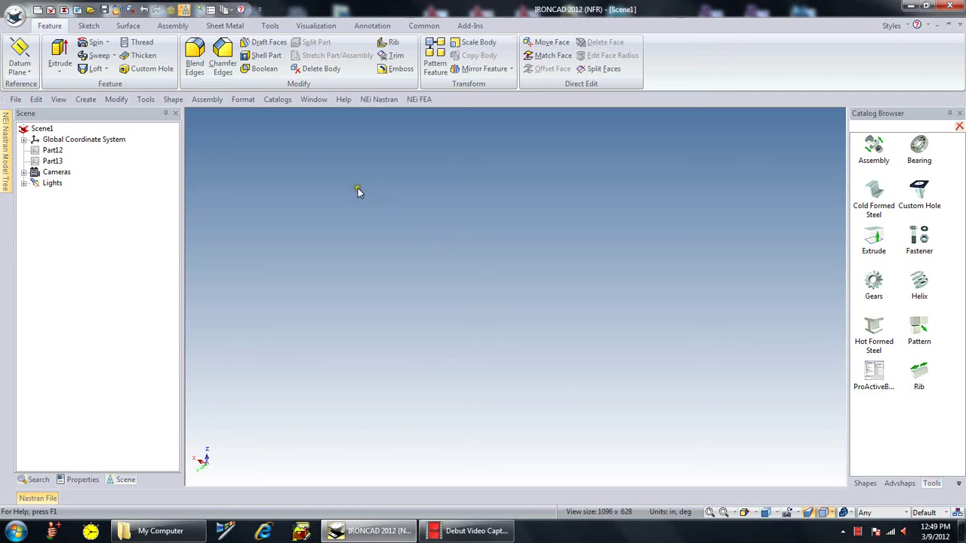
Step: Open the Import File dialog on the Built Parts folder, with SolidWorks as the file type
click(15, 18)
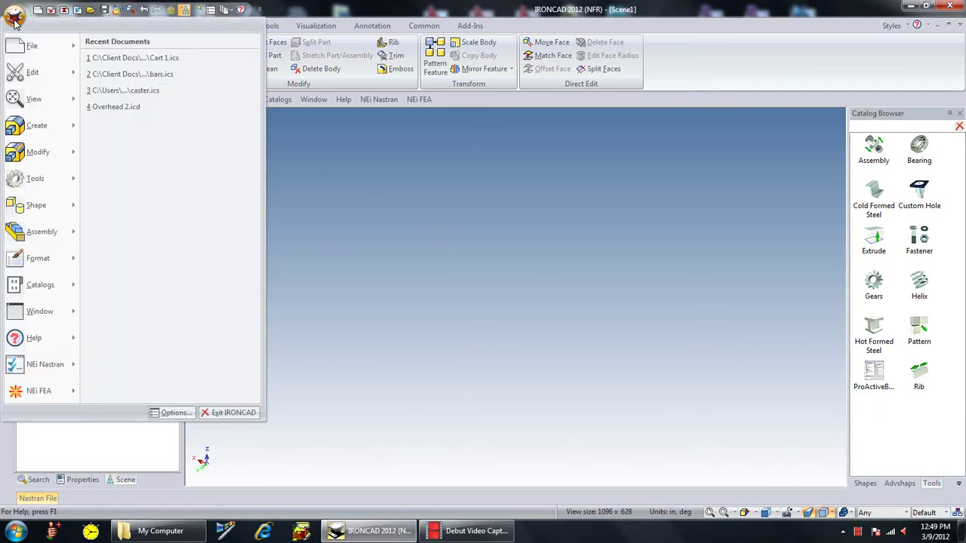
mouse_move(28, 49)
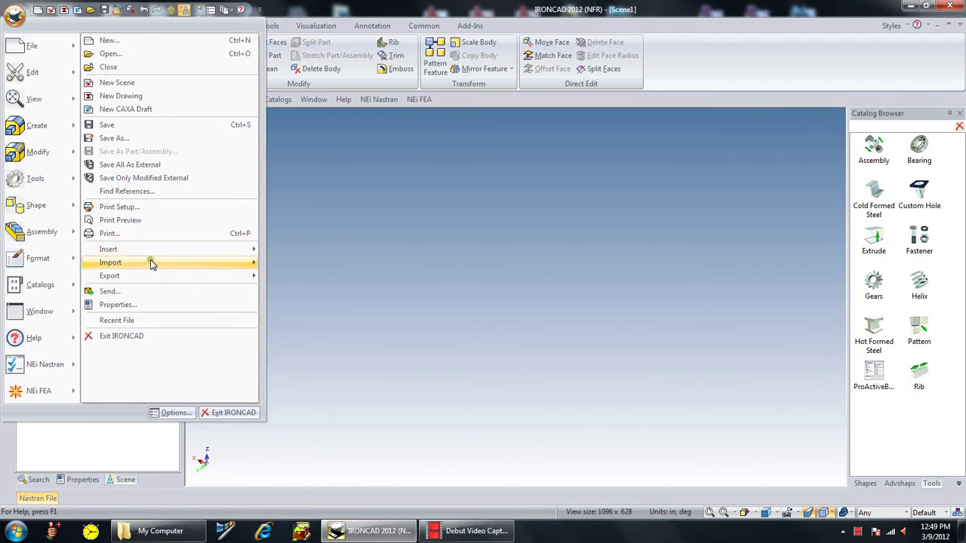
mouse_move(151, 262)
click(284, 263)
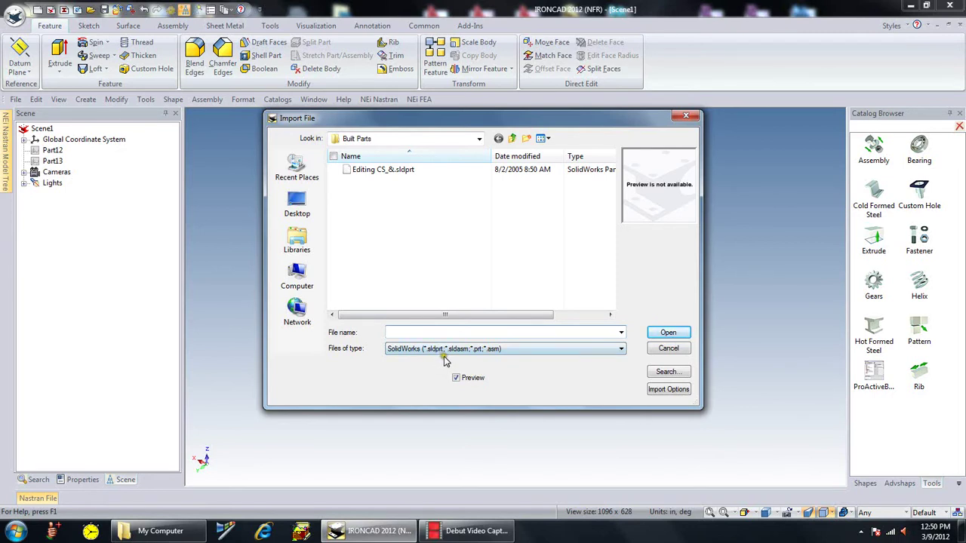
Step: Import Editing CS_&.sldprt into the scene as Part14 and dismiss the success message
click(390, 170)
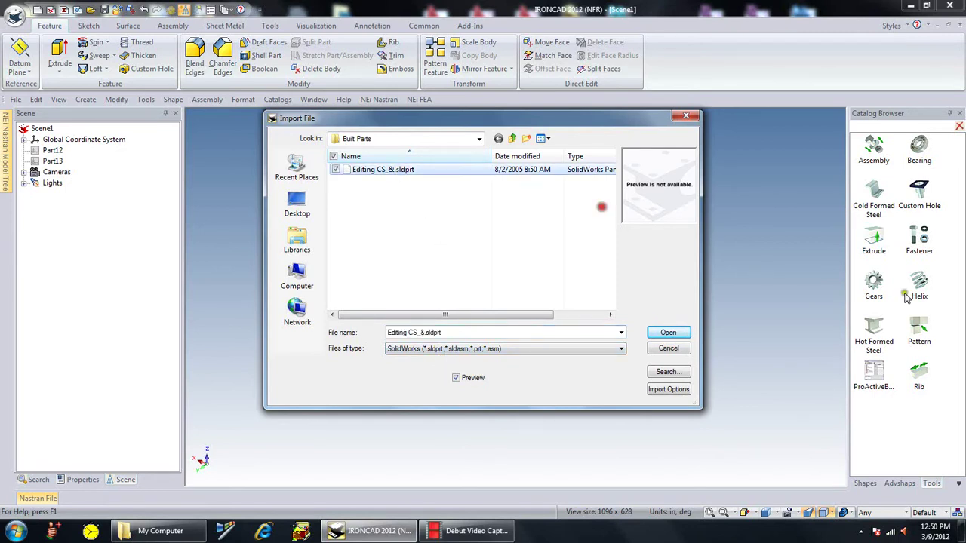
click(668, 332)
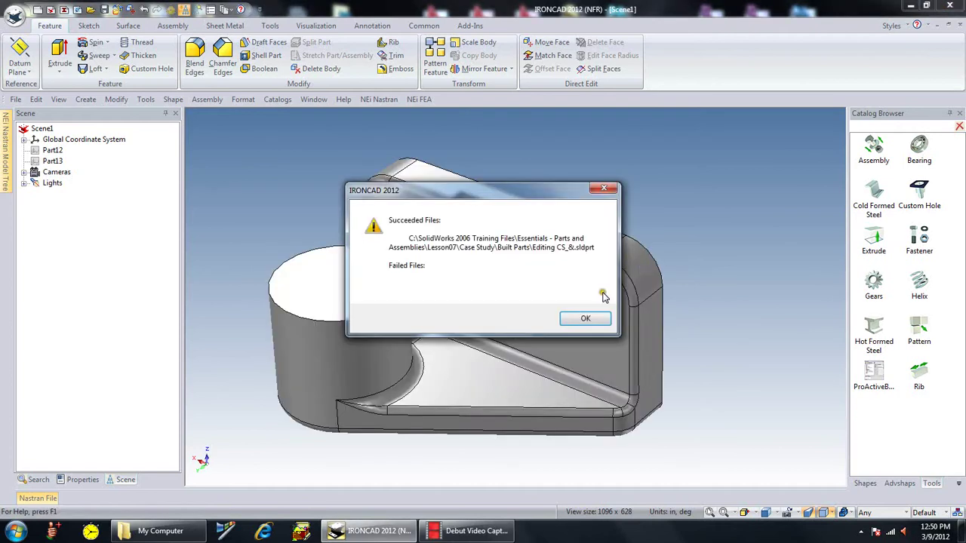
click(585, 320)
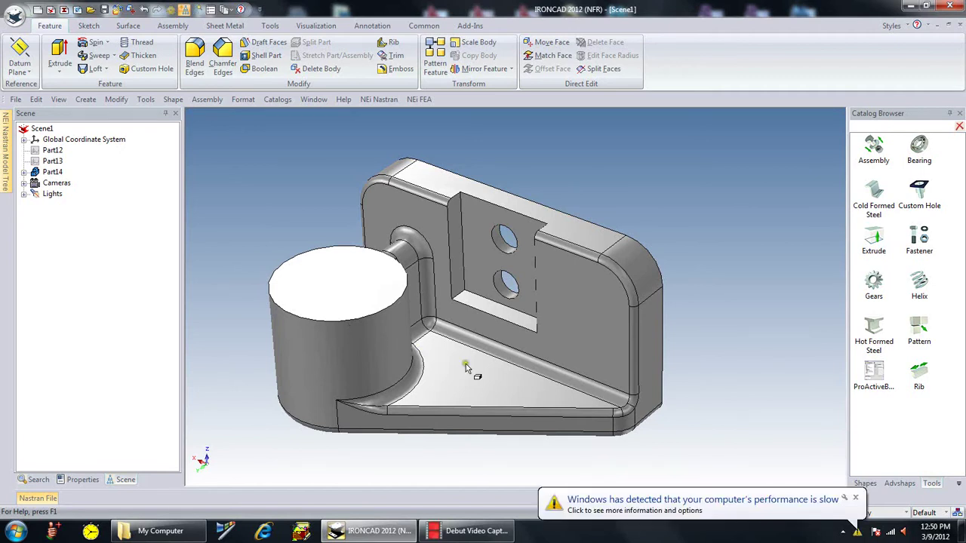
Step: Orbit and zoom onto the recessed two-hole slot, then select its left side wall
middle_drag(467, 368, 515, 282)
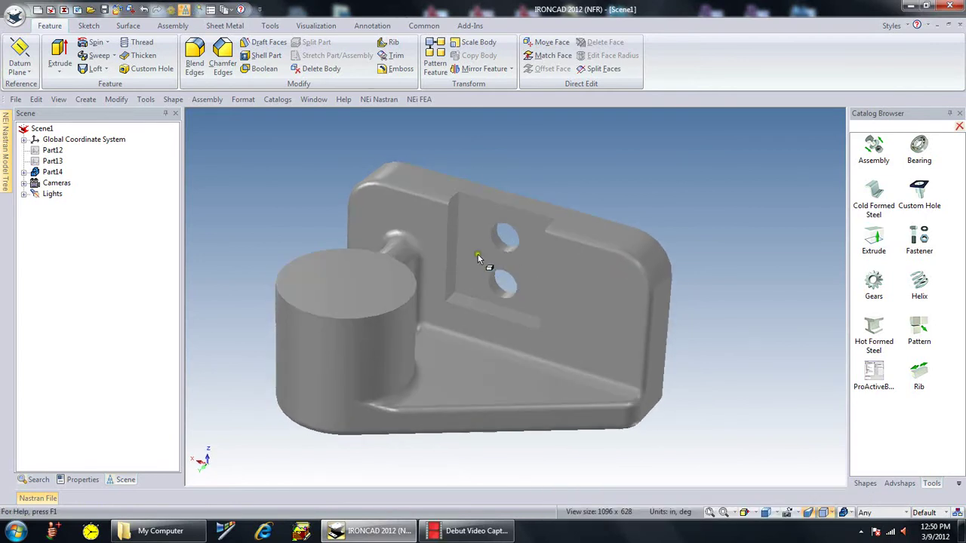
middle_drag(478, 256, 562, 286)
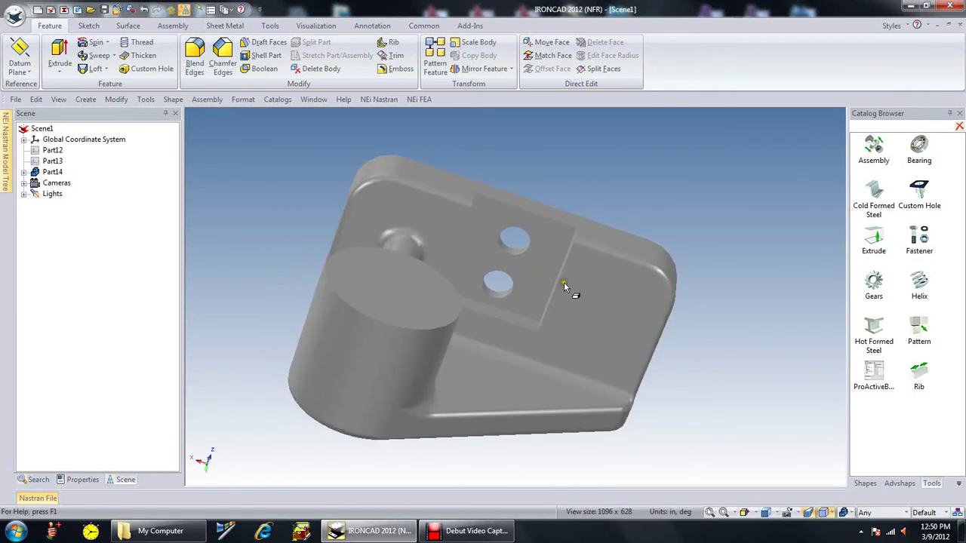
middle_drag(487, 216, 511, 258)
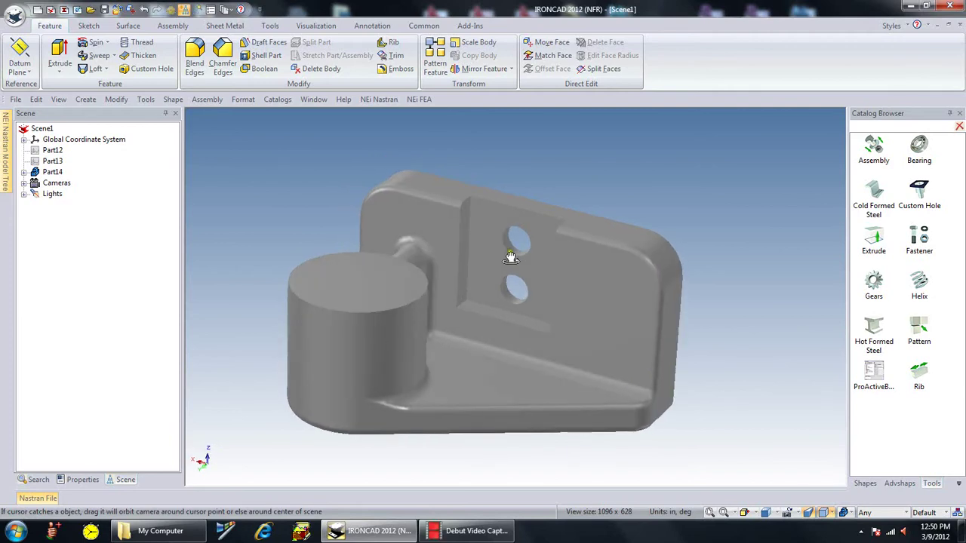
scroll(513, 260, up, 3)
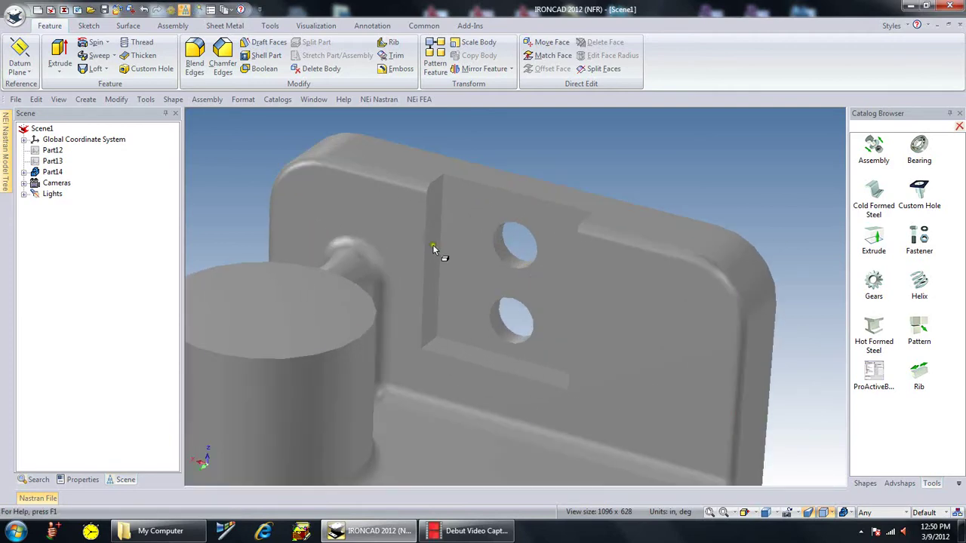
click(434, 247)
click(434, 247)
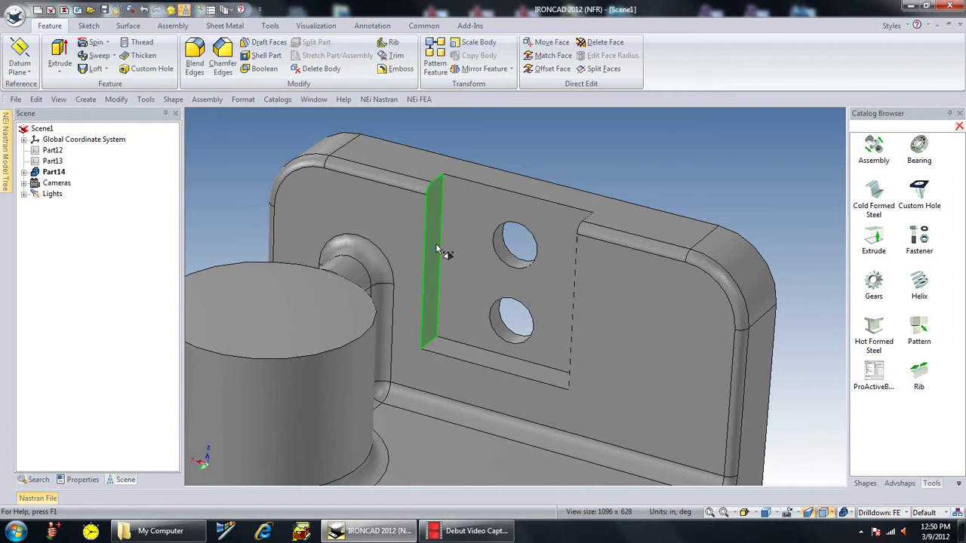
Step: Extract the slot's left side wall as a 3D curve, Part15
right_click(439, 249)
mouse_move(487, 385)
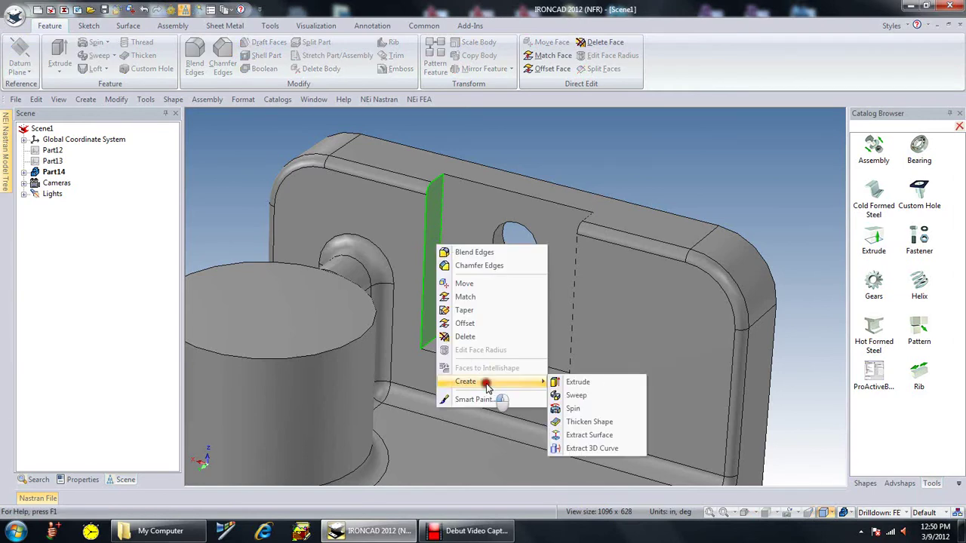
click(622, 449)
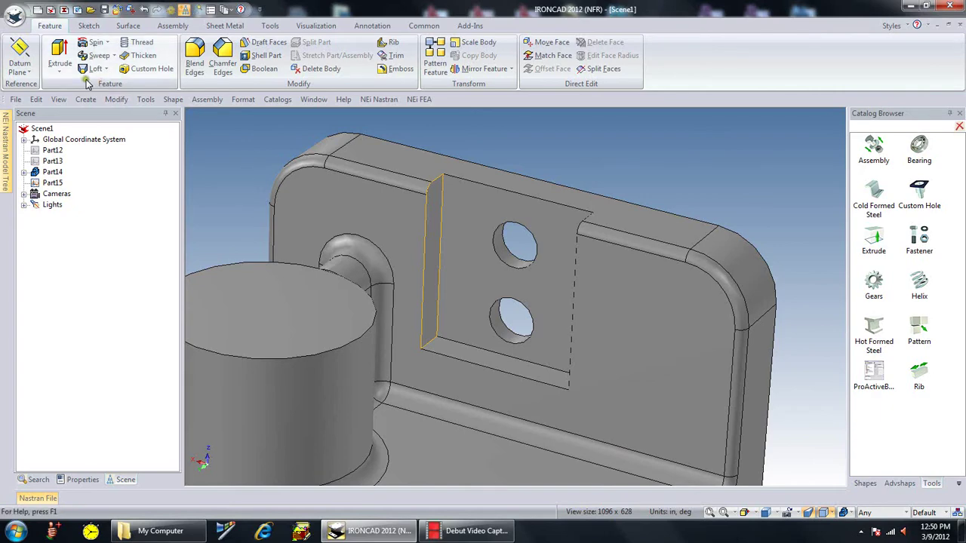
Step: Set up an add-material extrusion on the left wall profile with a 0.1 in distance
click(64, 59)
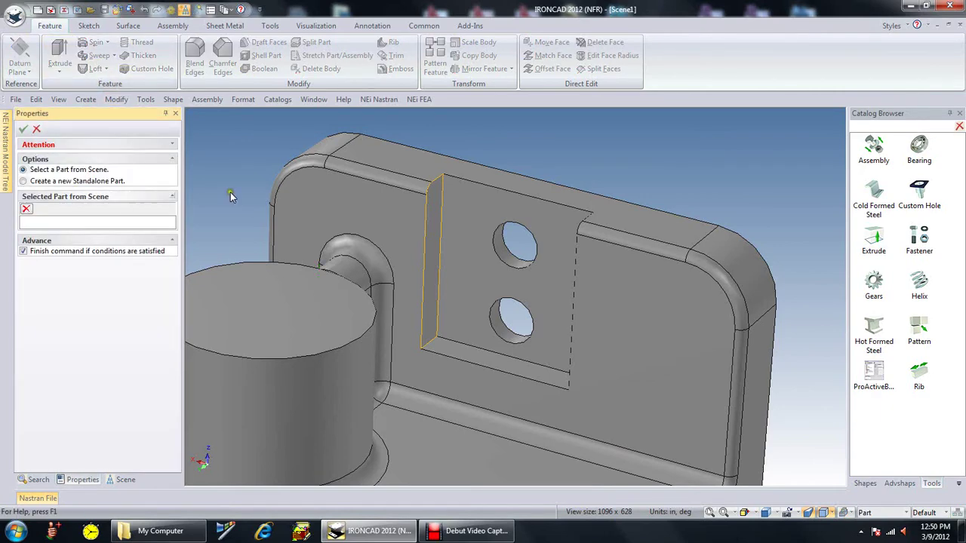
click(324, 195)
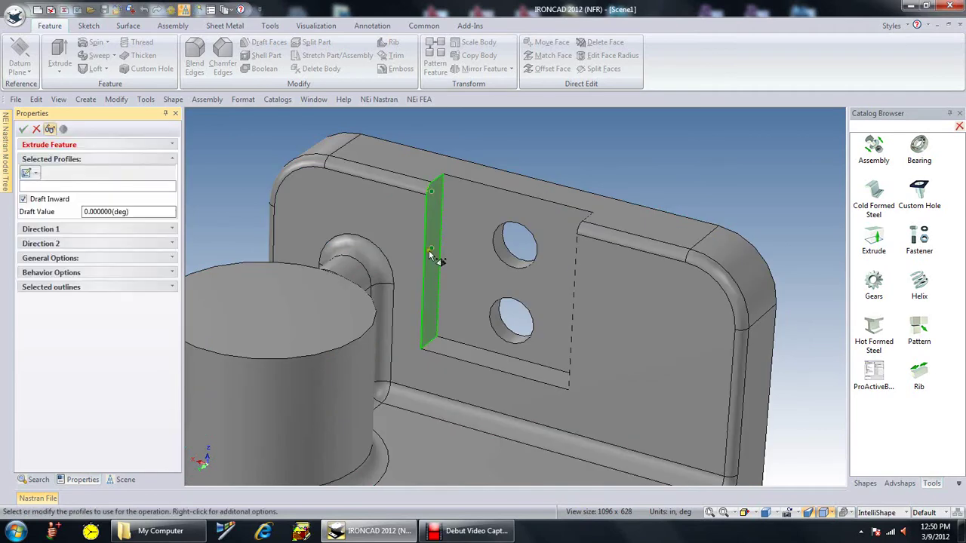
click(429, 255)
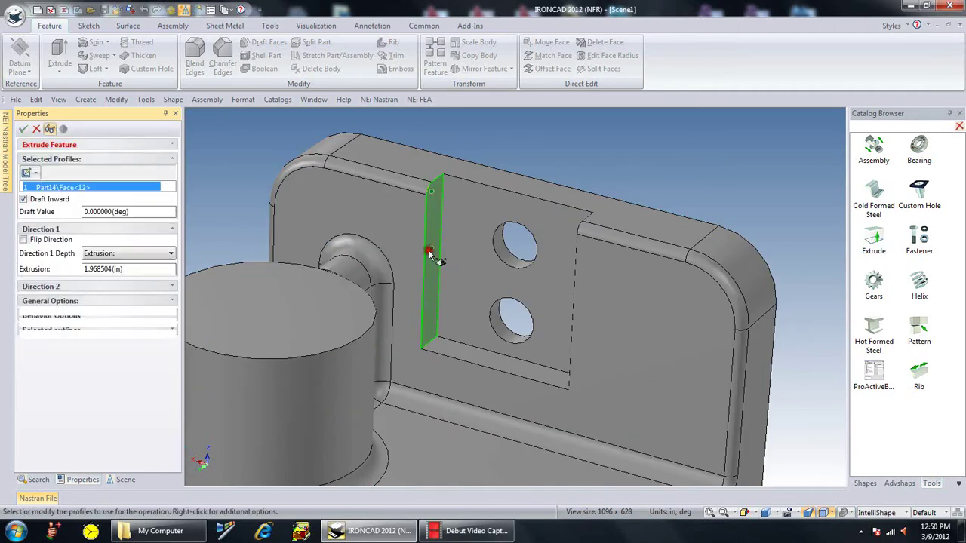
click(141, 270)
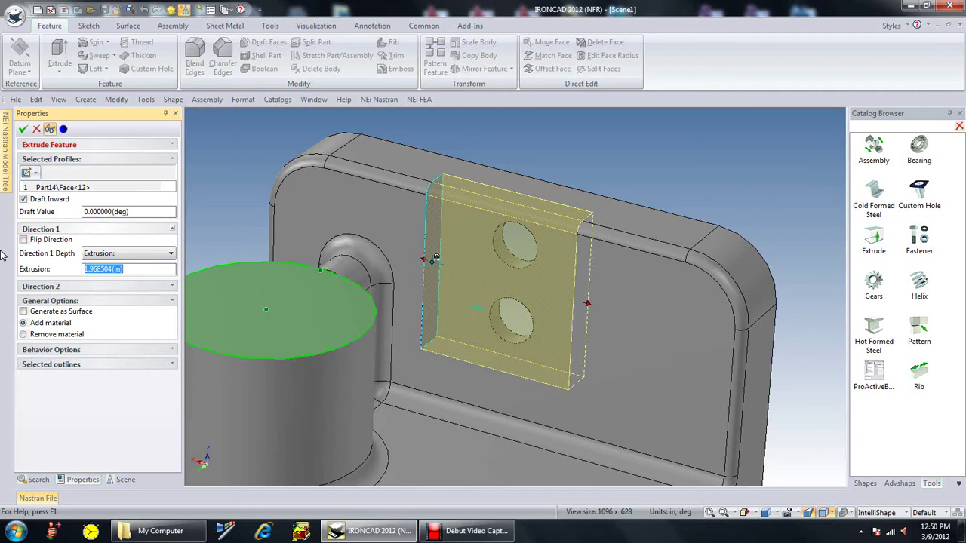
text(.1)
Step: Accept the left-wall extrusion and select the slot's right side wall
click(23, 129)
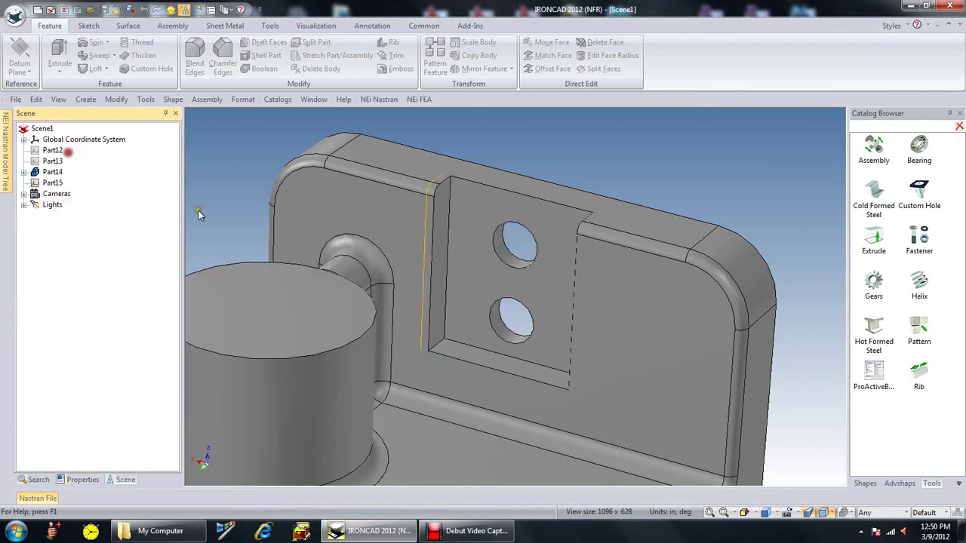
middle_drag(464, 312, 575, 289)
click(575, 291)
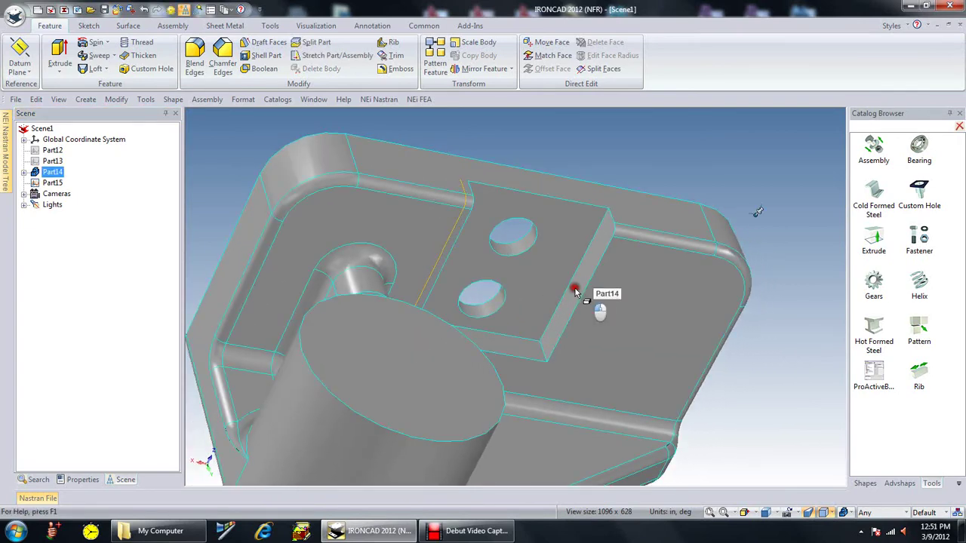
click(575, 291)
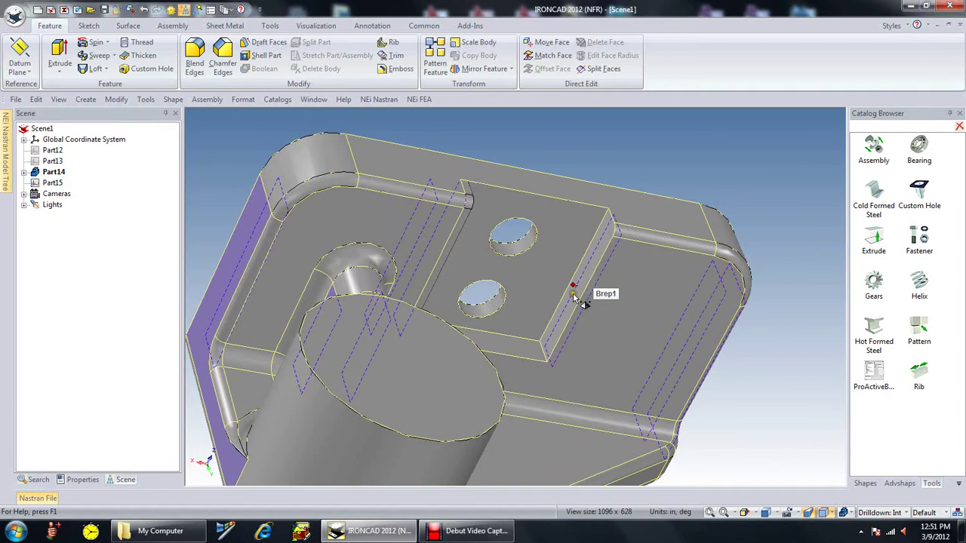
click(573, 298)
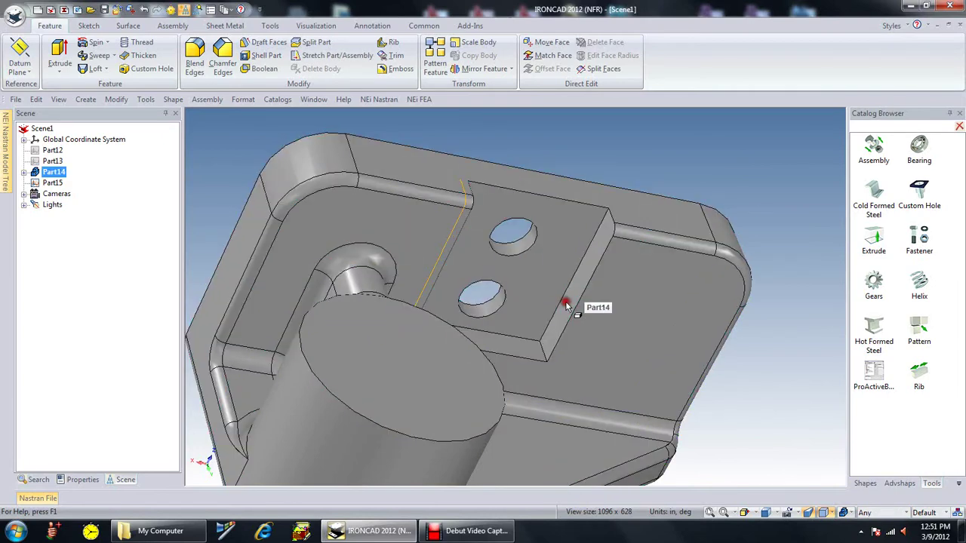
click(568, 306)
click(567, 305)
Step: Extract the slot's right side wall as a 3D curve, Part16
right_click(567, 306)
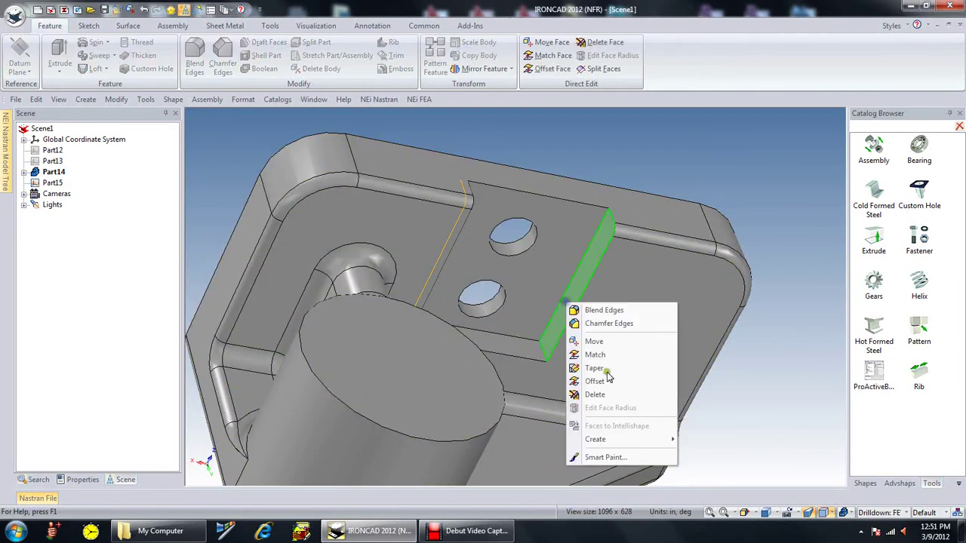
mouse_move(603, 439)
click(718, 506)
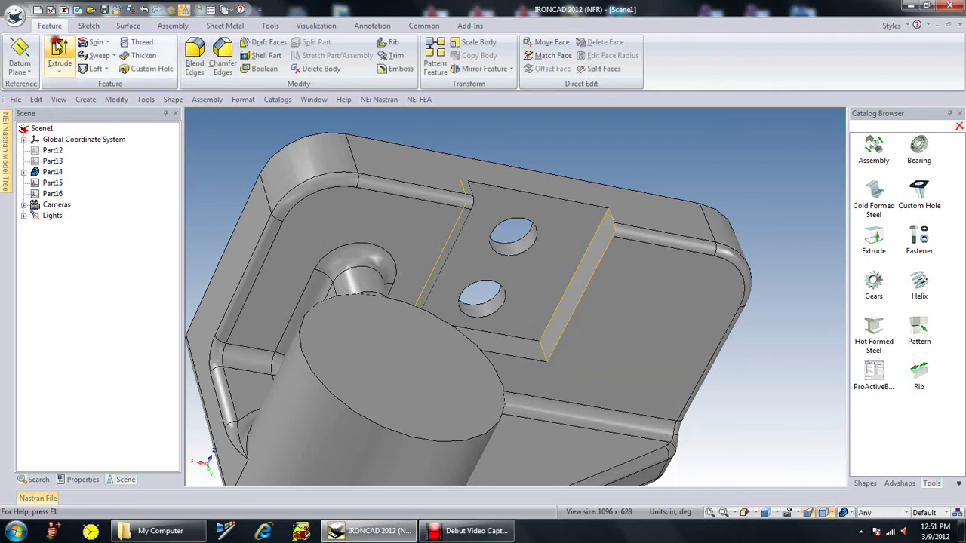
Step: Extrude the right wall profile 0.1 in as added material and accept it
click(95, 55)
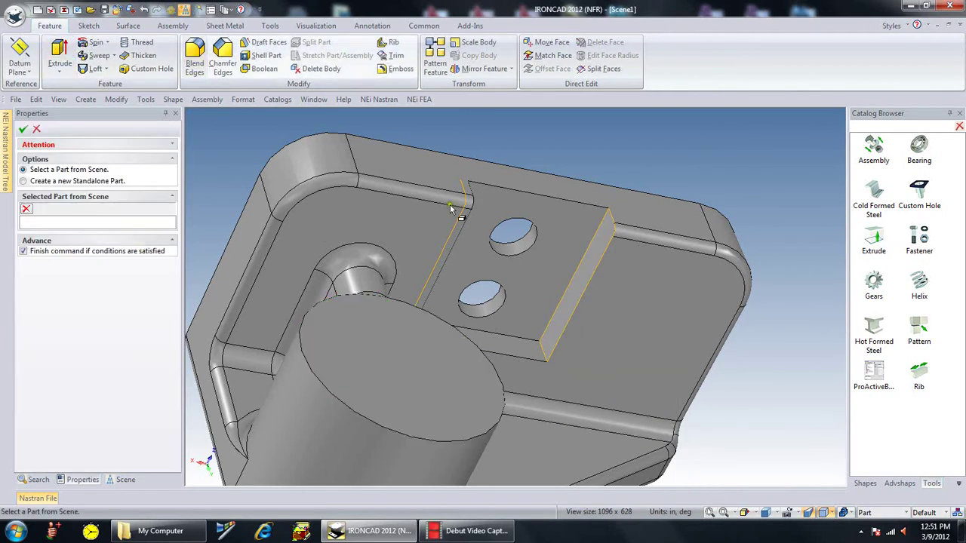
click(626, 302)
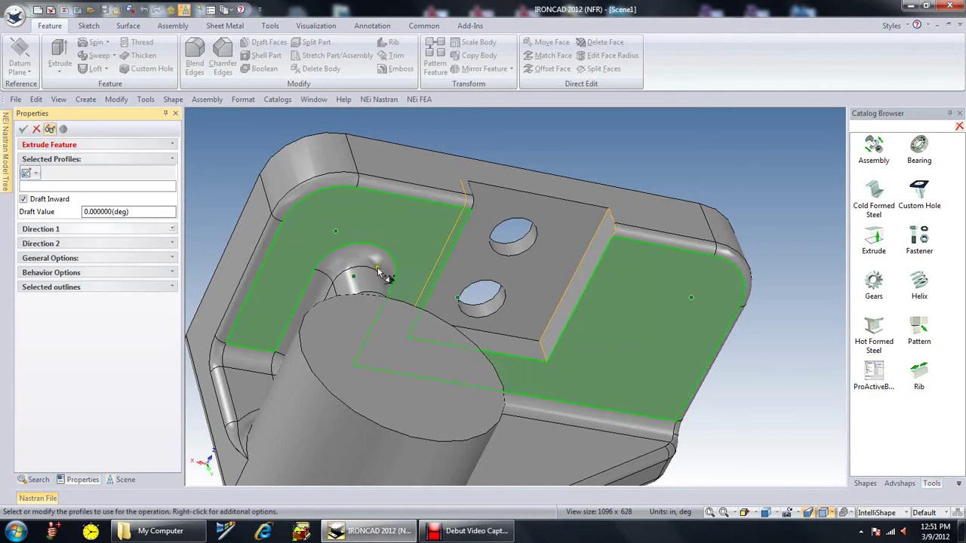
click(584, 274)
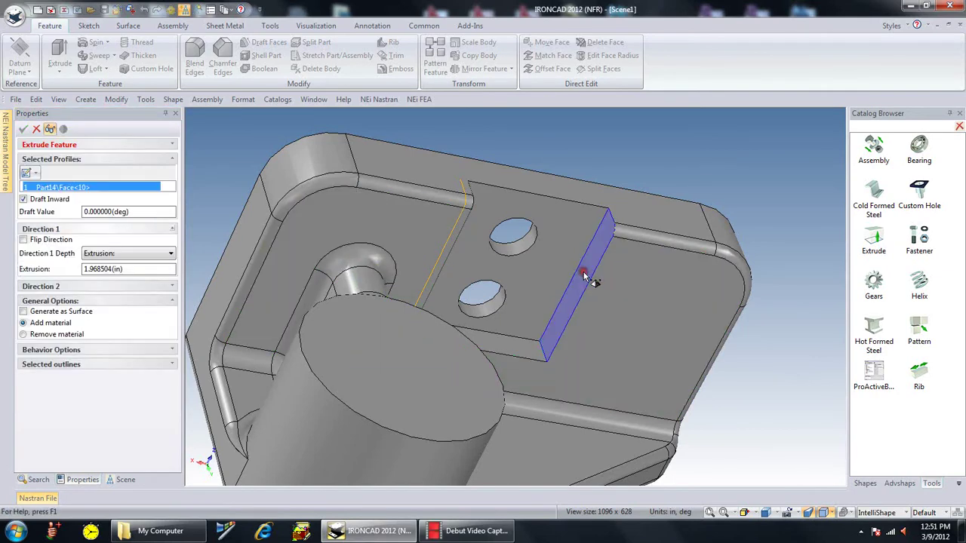
double_click(151, 269)
text(.1)
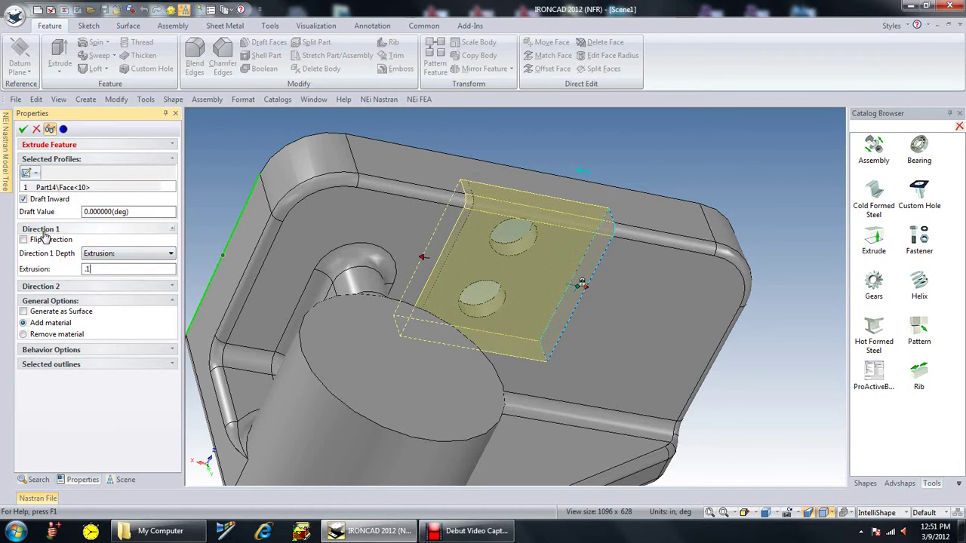
click(22, 129)
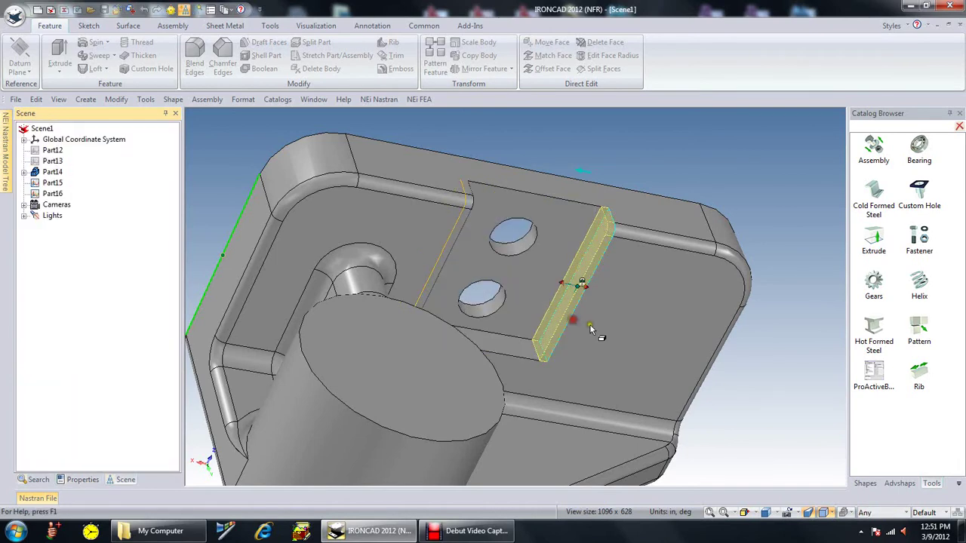
middle_drag(589, 325, 640, 306)
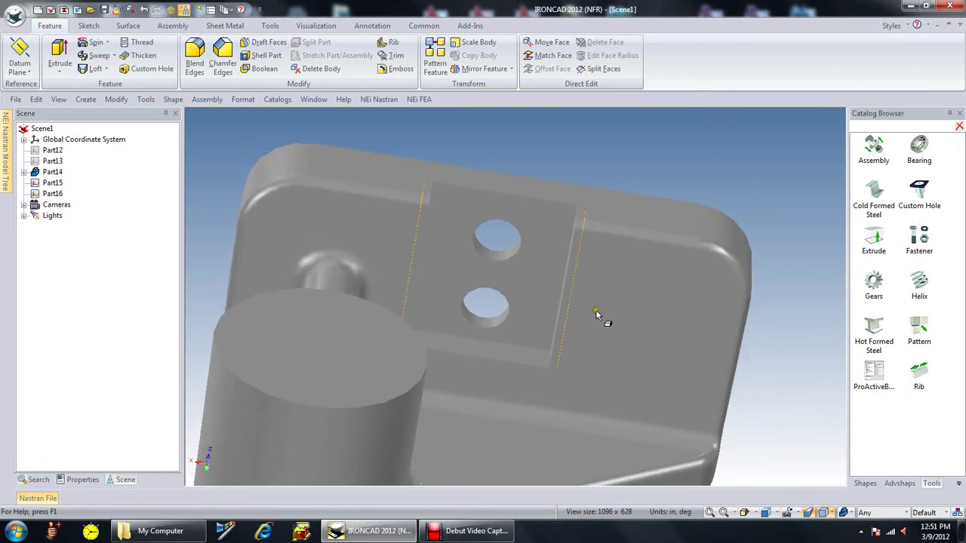
middle_drag(509, 396, 366, 374)
scroll(370, 367, down, 3)
scroll(404, 300, up, 2)
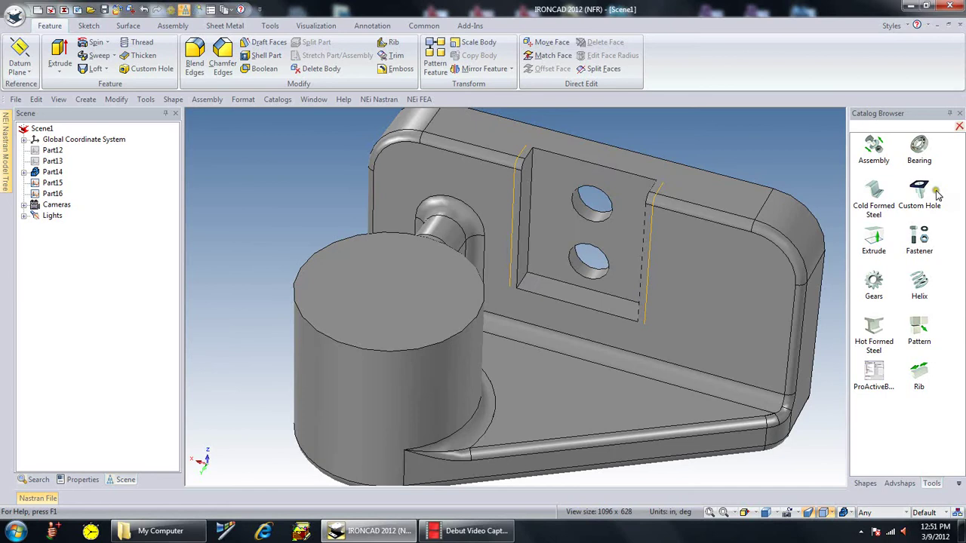
Step: Drop an H Cylinder from the Shapes catalog onto the boss top
click(958, 483)
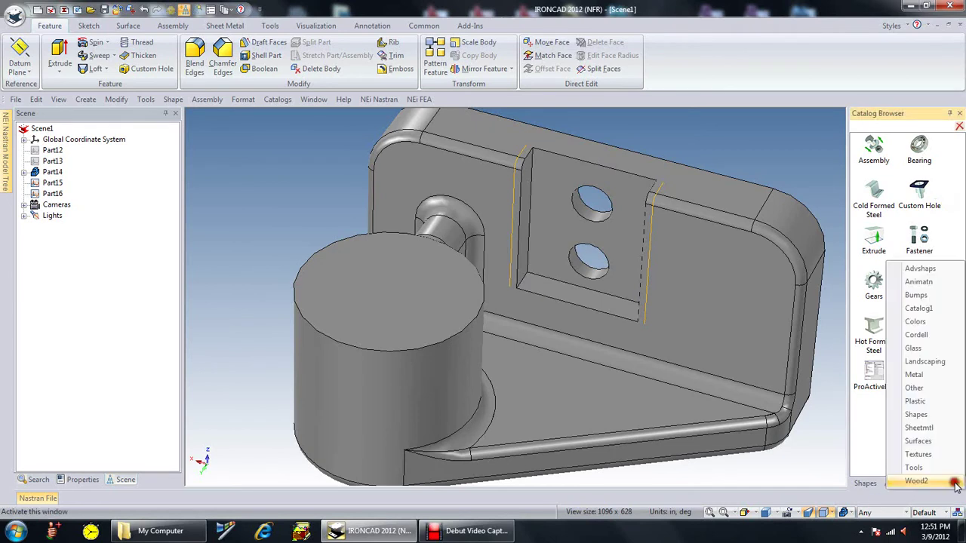
click(942, 417)
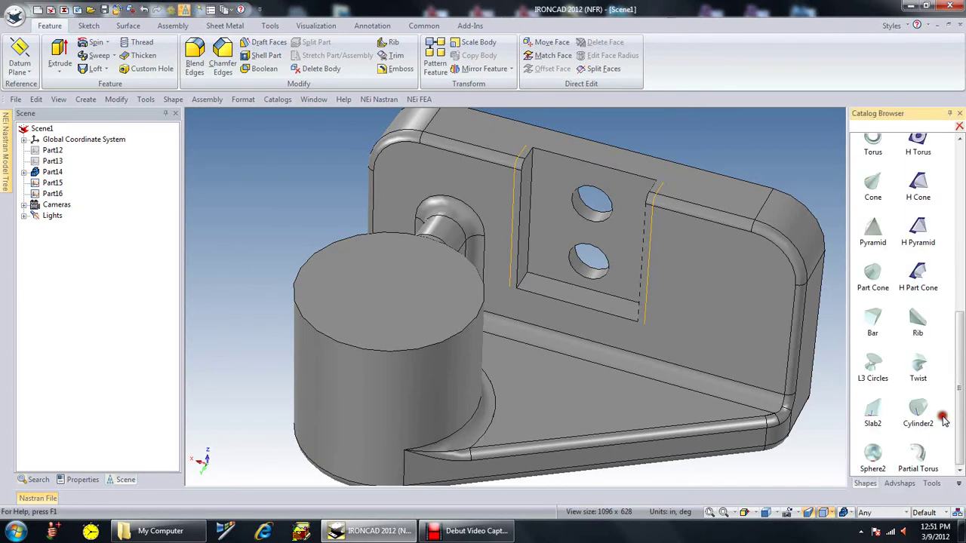
click(961, 298)
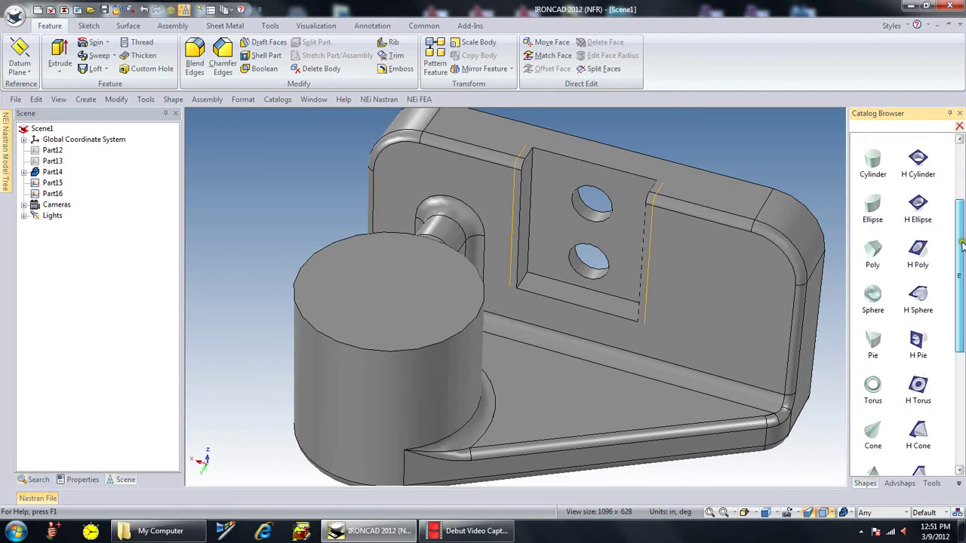
drag(927, 281, 389, 294)
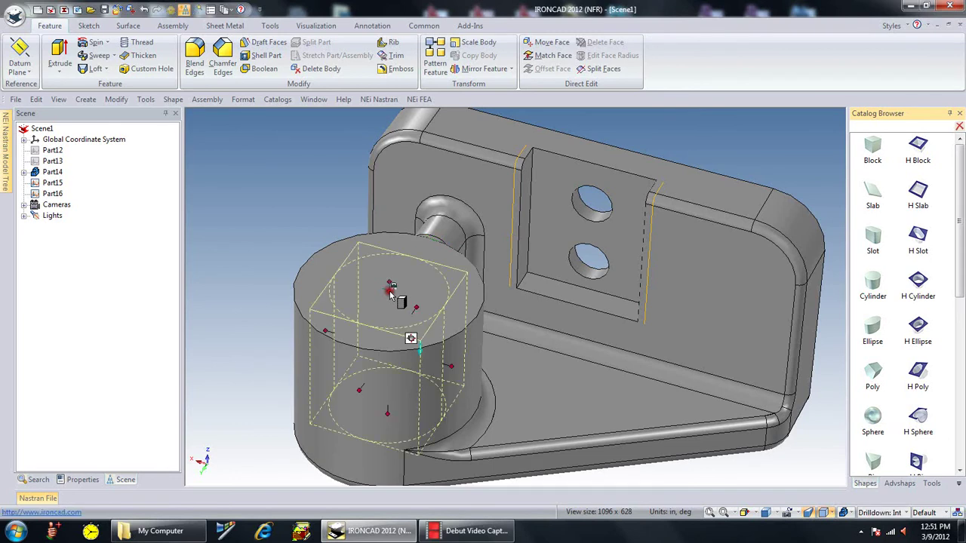
Step: Size the hole to 1.000 diameter and extend it down through the boss
drag(459, 365, 411, 363)
key(Return)
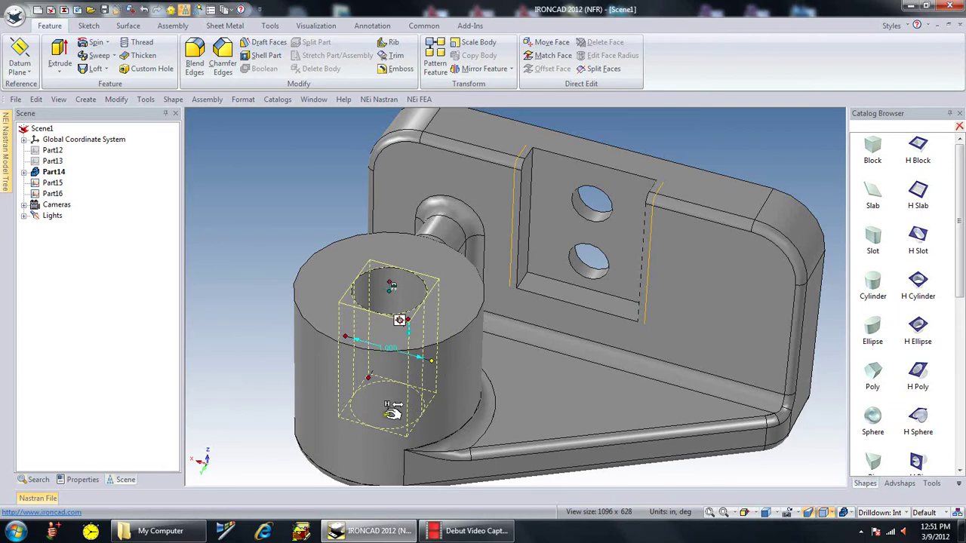
drag(391, 411, 389, 479)
middle_drag(388, 479, 441, 388)
click(355, 226)
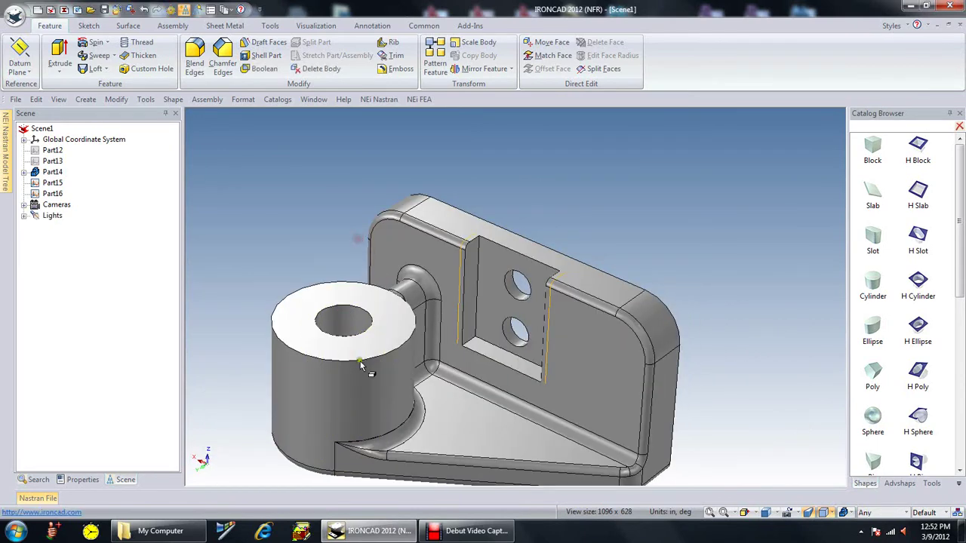
scroll(349, 360, up, 2)
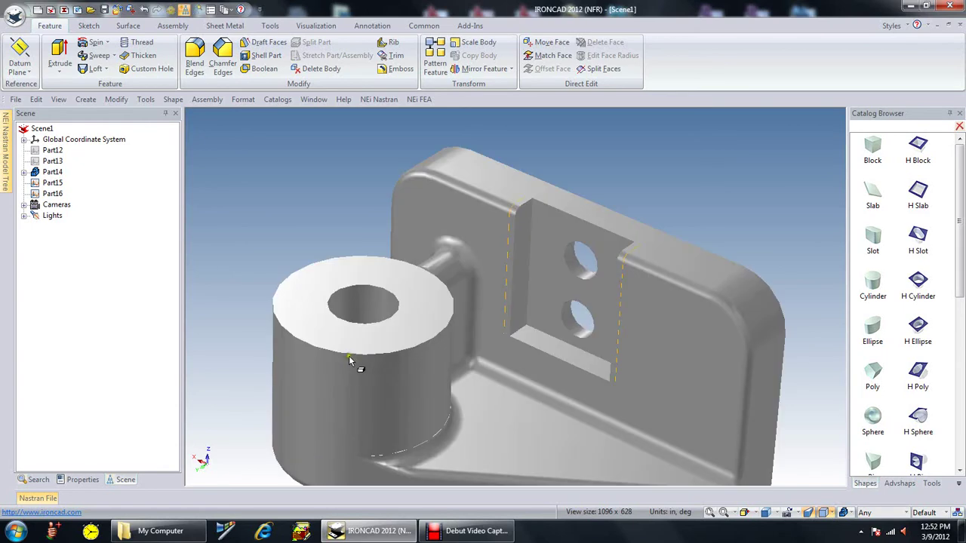
scroll(349, 355, down, 2)
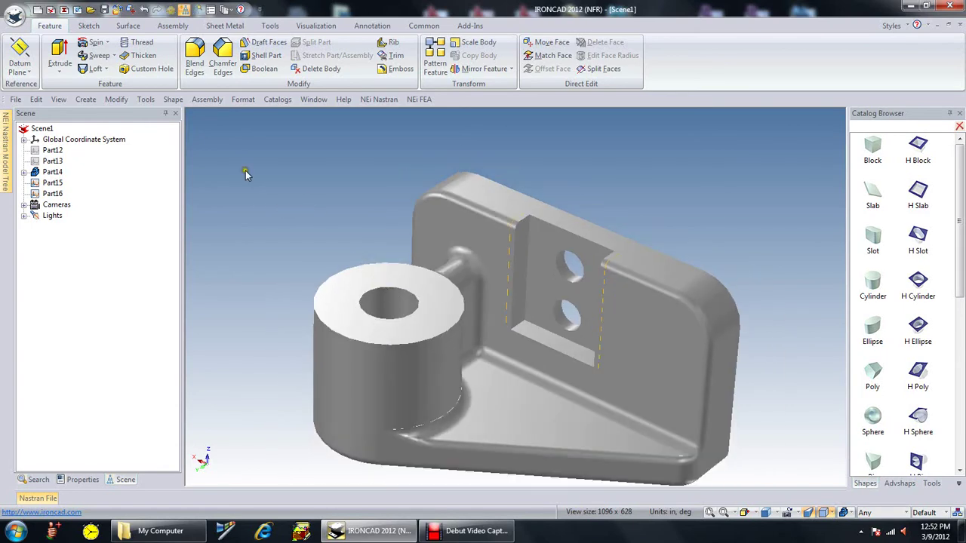
Step: Chamfer the boss's top outer edge with a 0.1 in distance
click(224, 62)
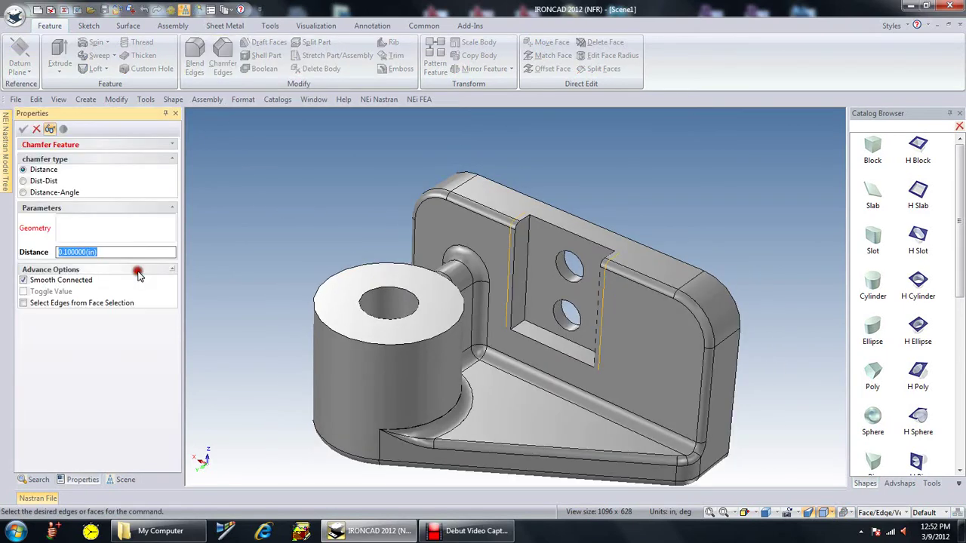
drag(91, 256, 43, 256)
text(.)
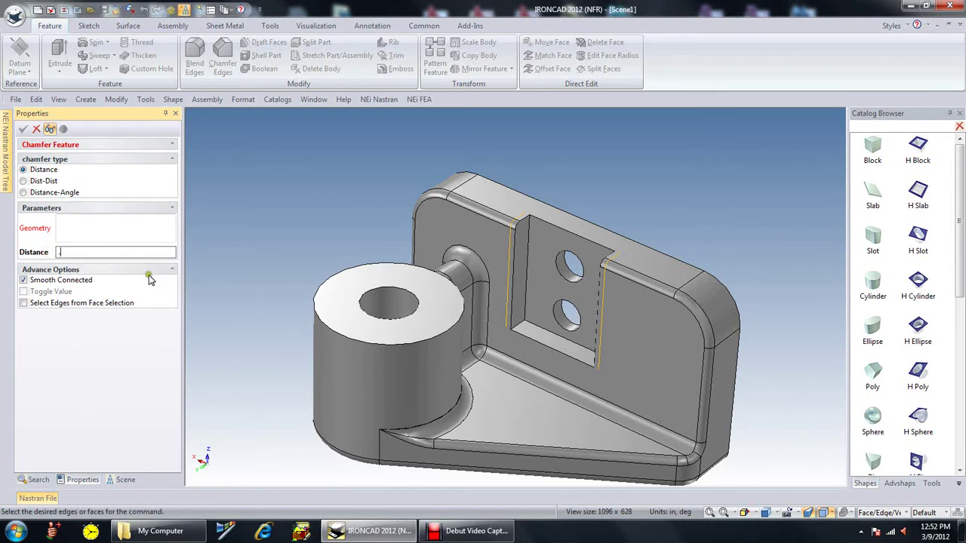
text(2)
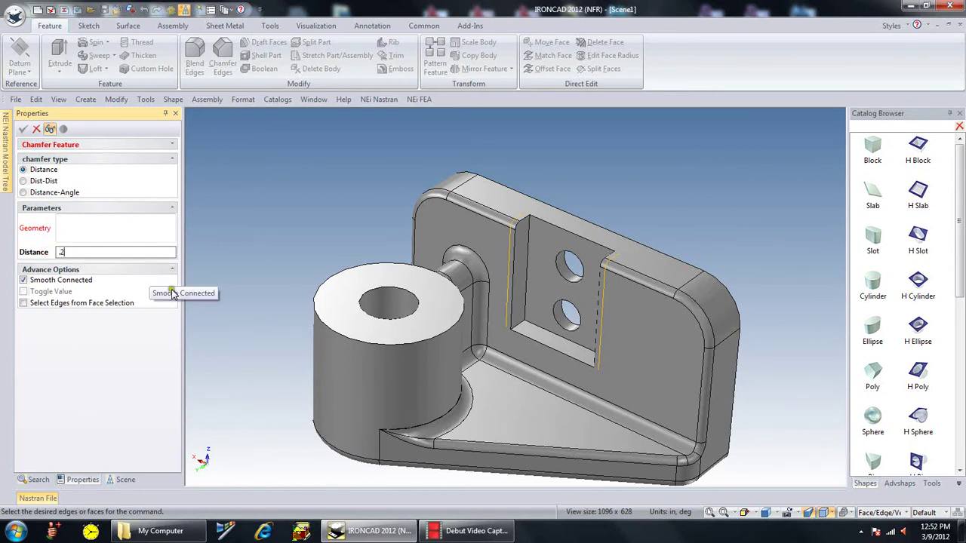
click(328, 333)
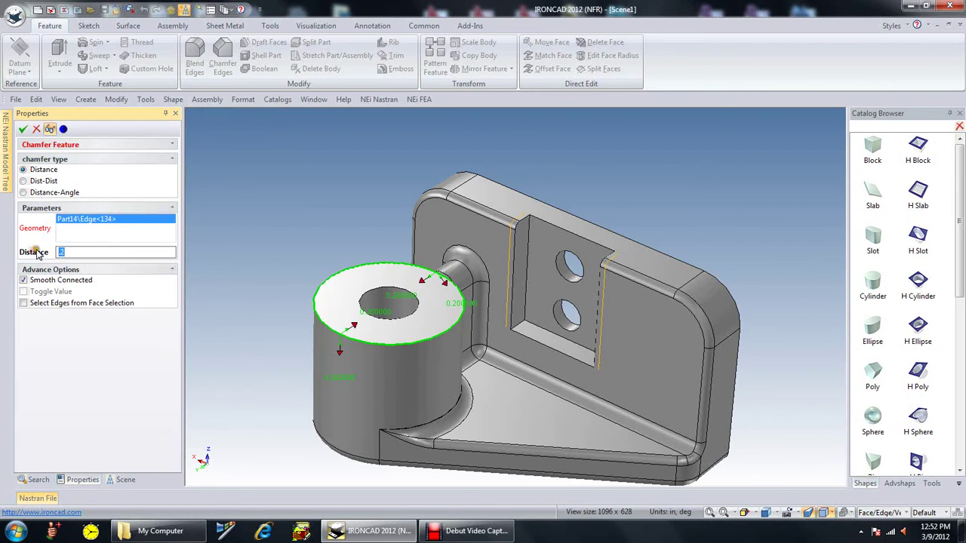
text(1)
click(23, 130)
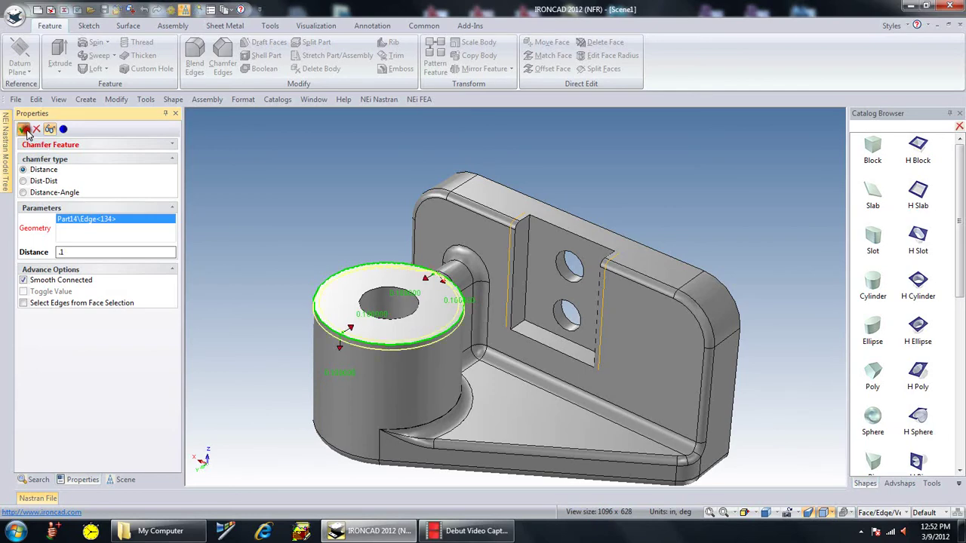
Step: Place a Custom Hole from the Tools catalog near the plate's right corner
click(236, 284)
middle_drag(292, 305, 686, 406)
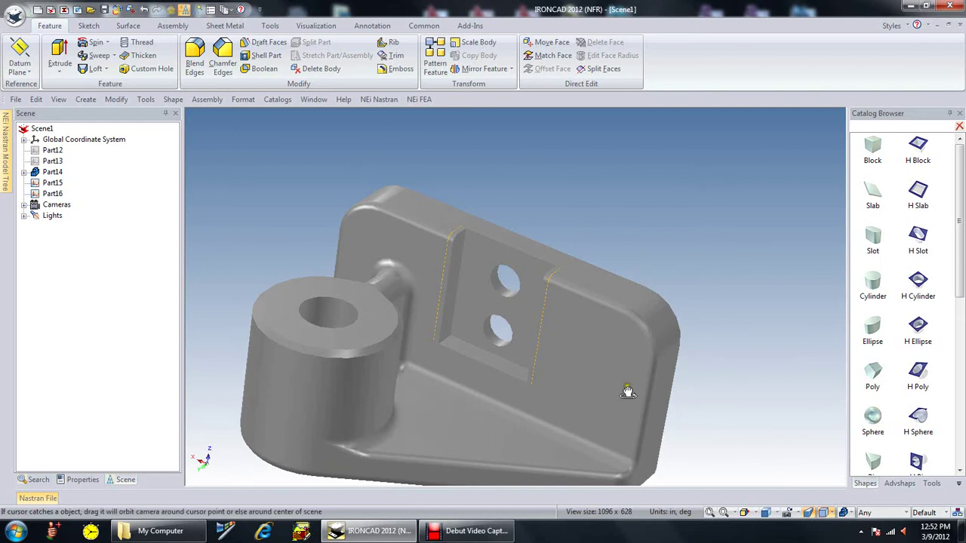
middle_drag(626, 390, 647, 375)
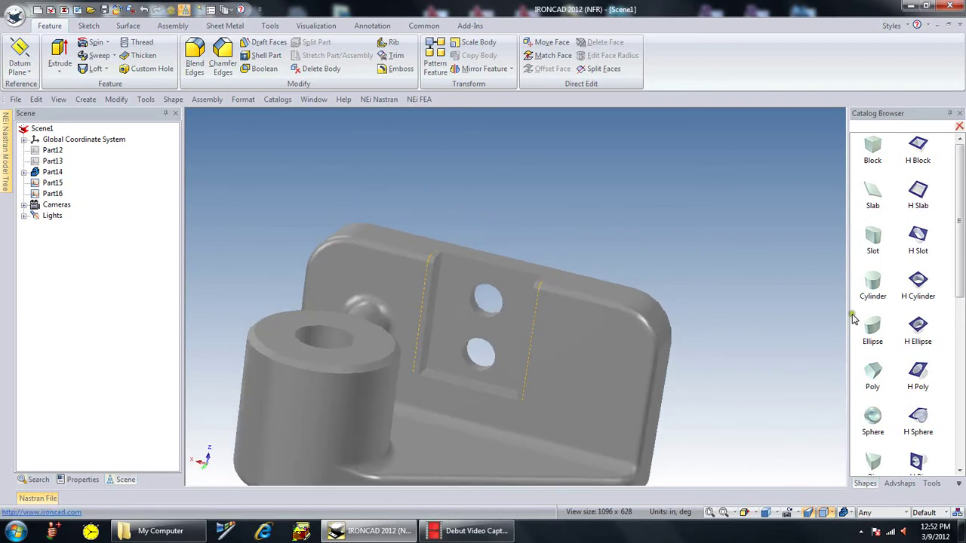
click(900, 482)
drag(963, 335, 962, 237)
click(931, 483)
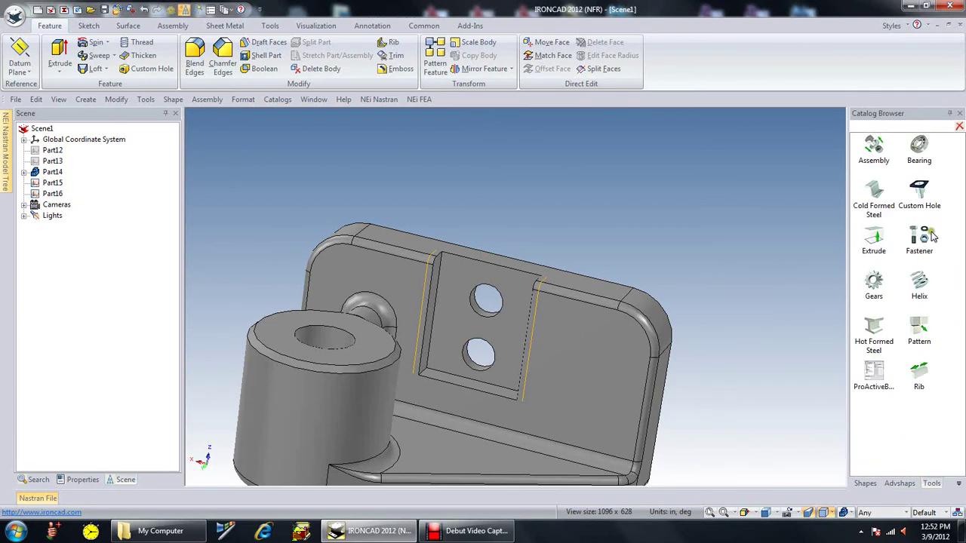
click(921, 197)
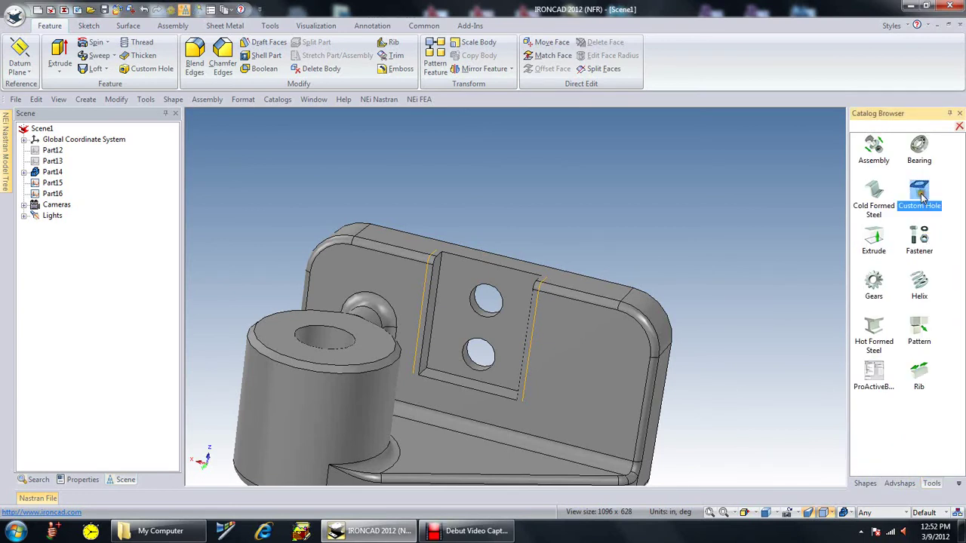
drag(925, 222, 613, 346)
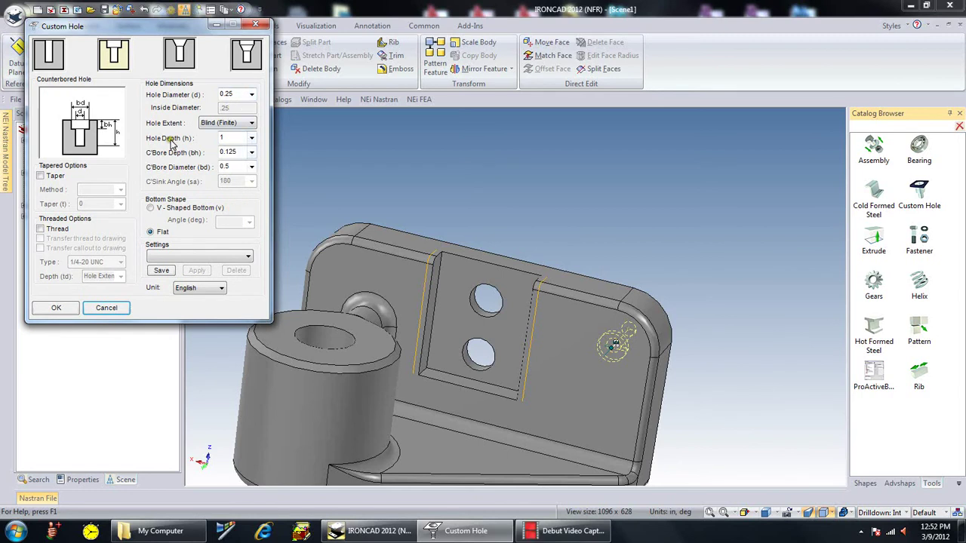
Step: Set the custom hole's depth to 2 and diameter to 0.375
click(251, 138)
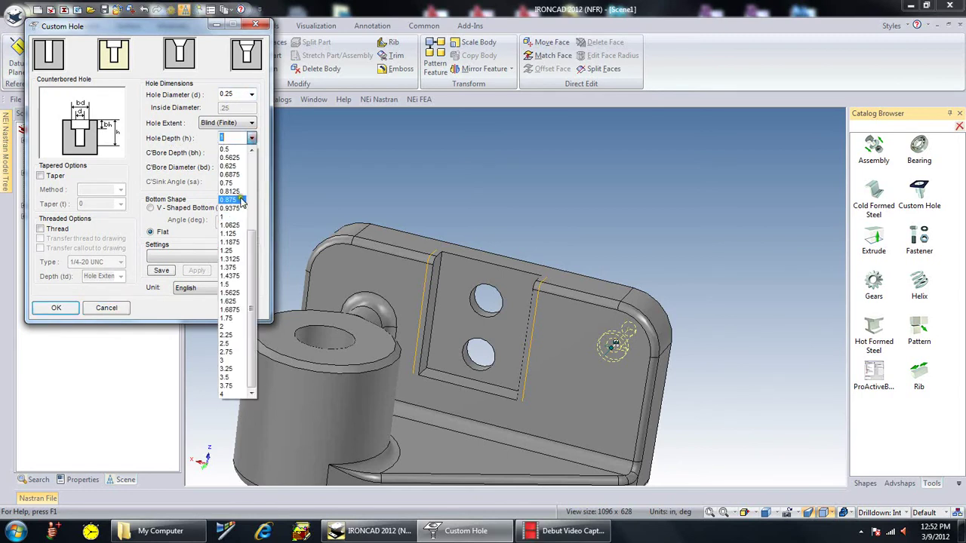
click(242, 327)
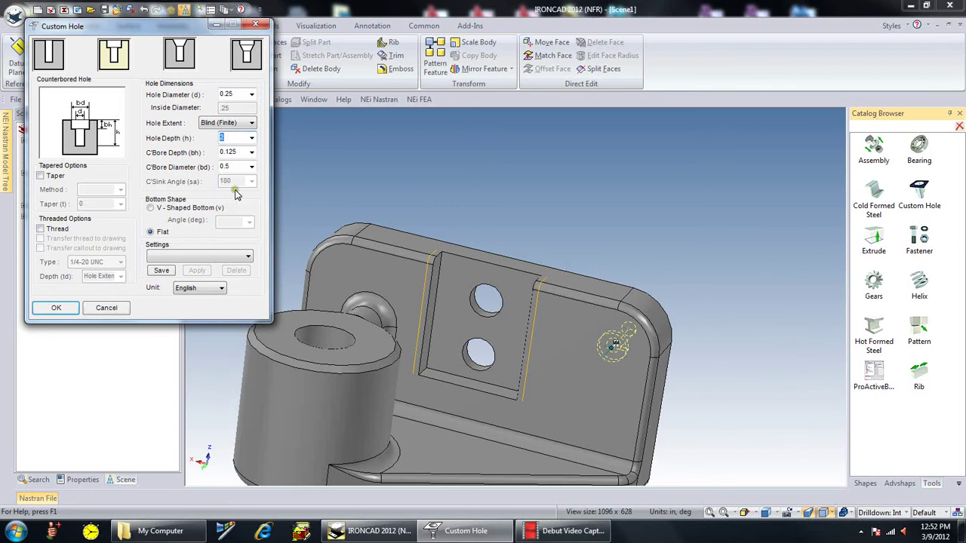
click(252, 96)
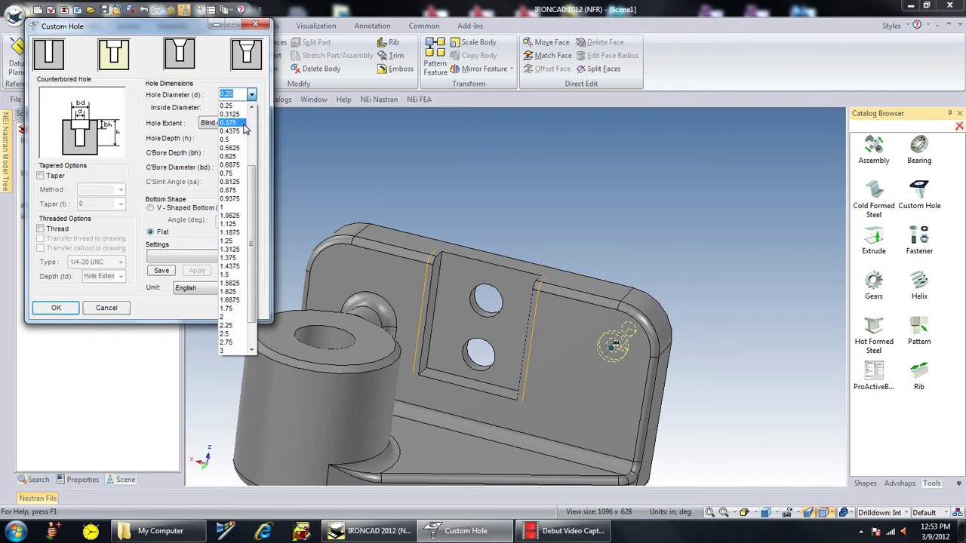
click(244, 124)
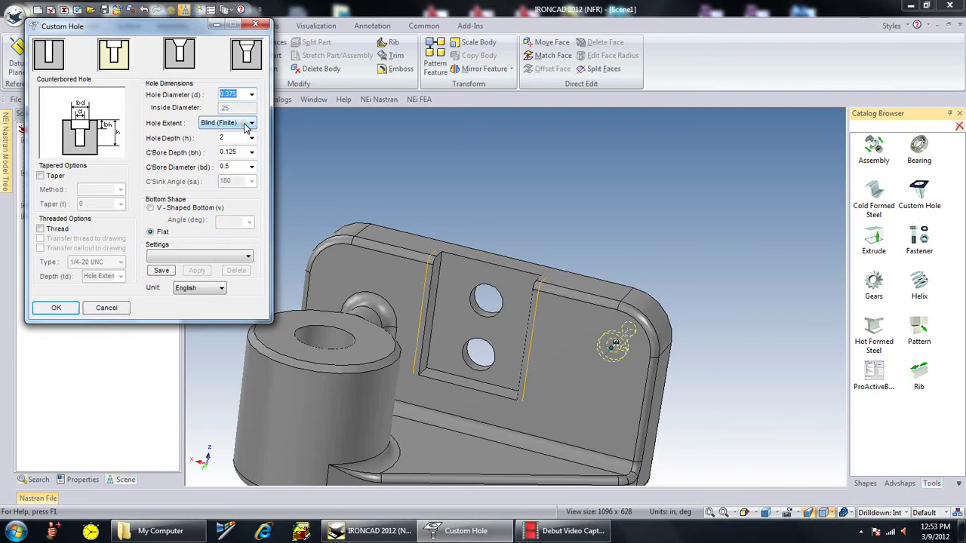
Step: Confirm the custom hole settings and zoom in to inspect the new hole
click(55, 308)
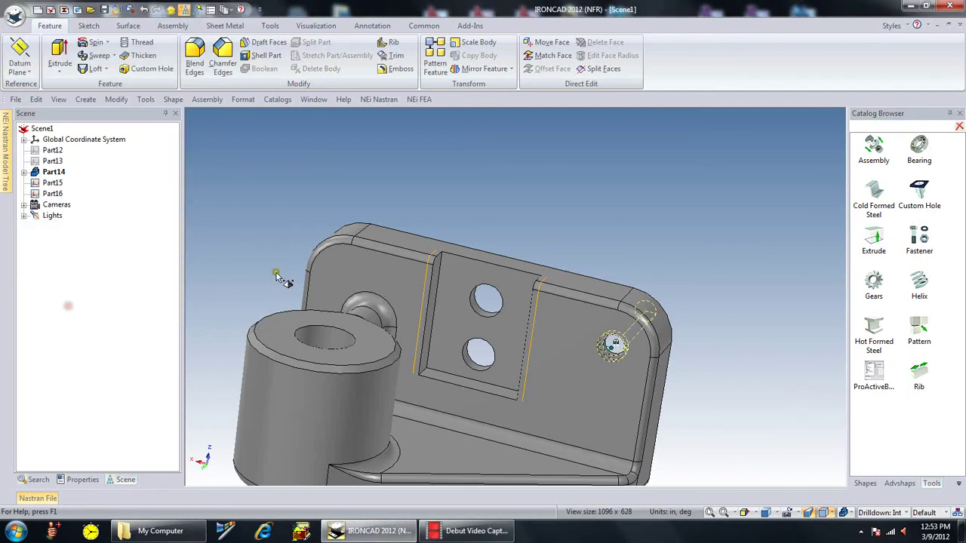
scroll(622, 366, up, 2)
scroll(558, 325, up, 2)
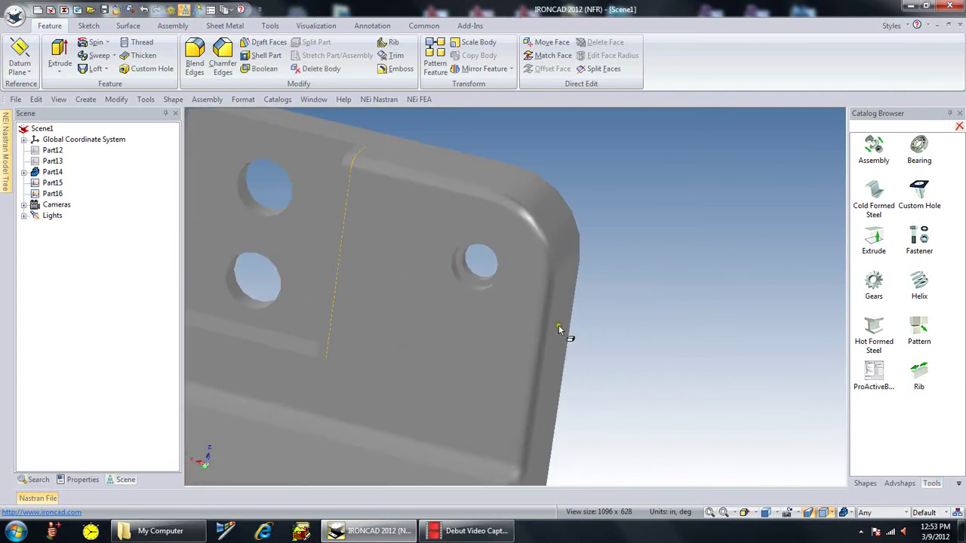
middle_drag(556, 319, 415, 273)
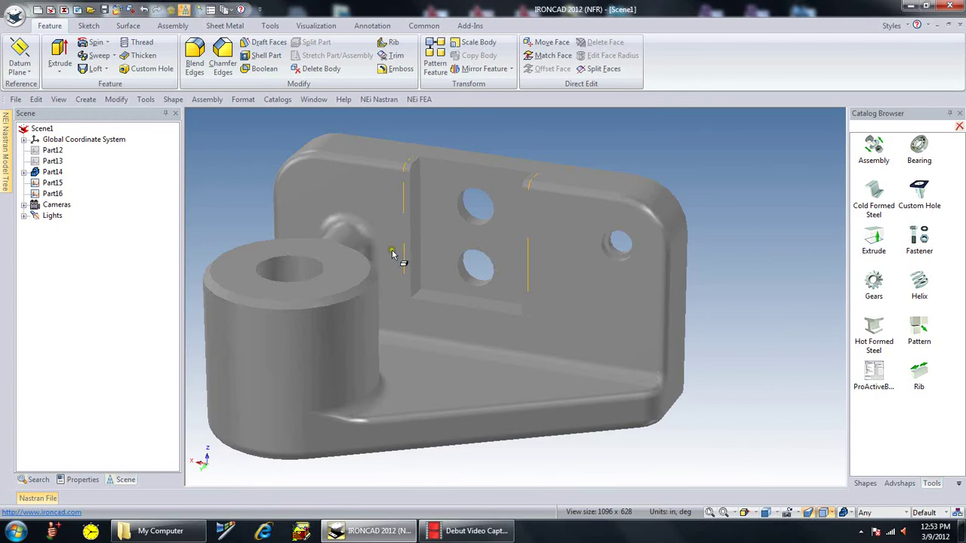
scroll(427, 218, up, 2)
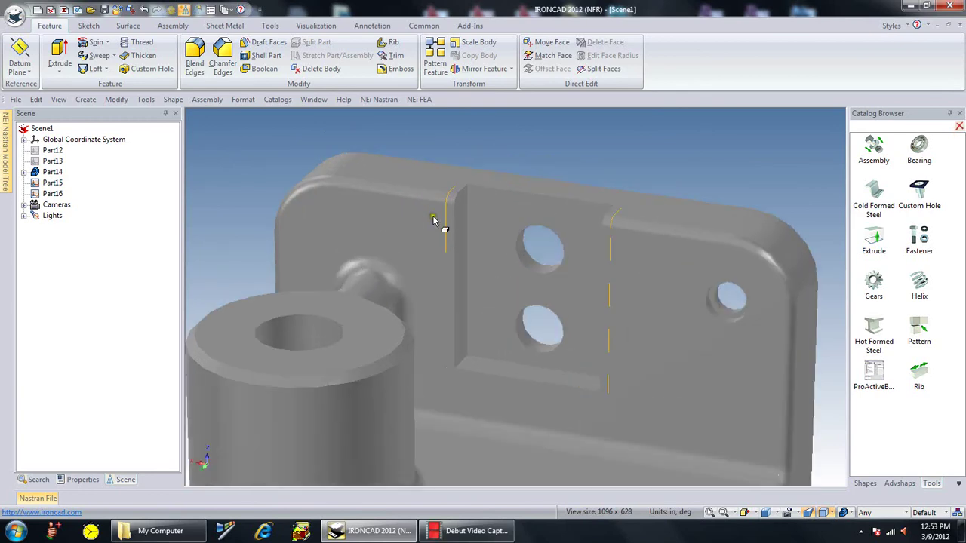
Step: Hide the extracted curves Part15 and Part16, then orbit around the finished bracket
click(446, 230)
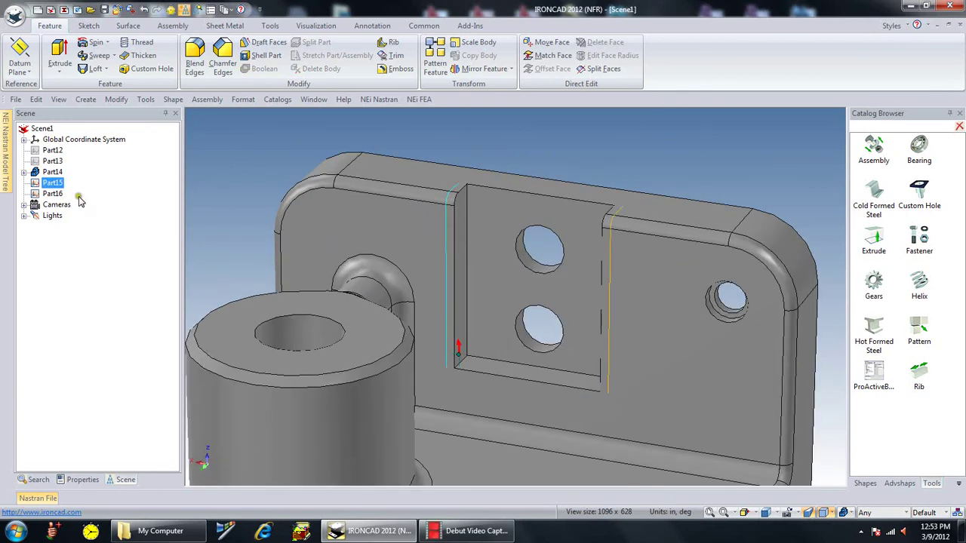
right_click(56, 185)
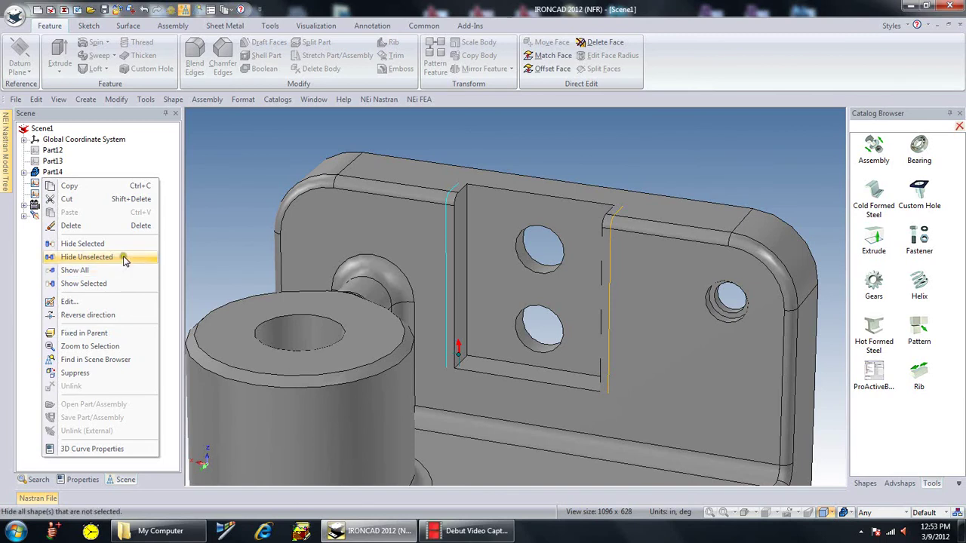
click(121, 244)
click(610, 294)
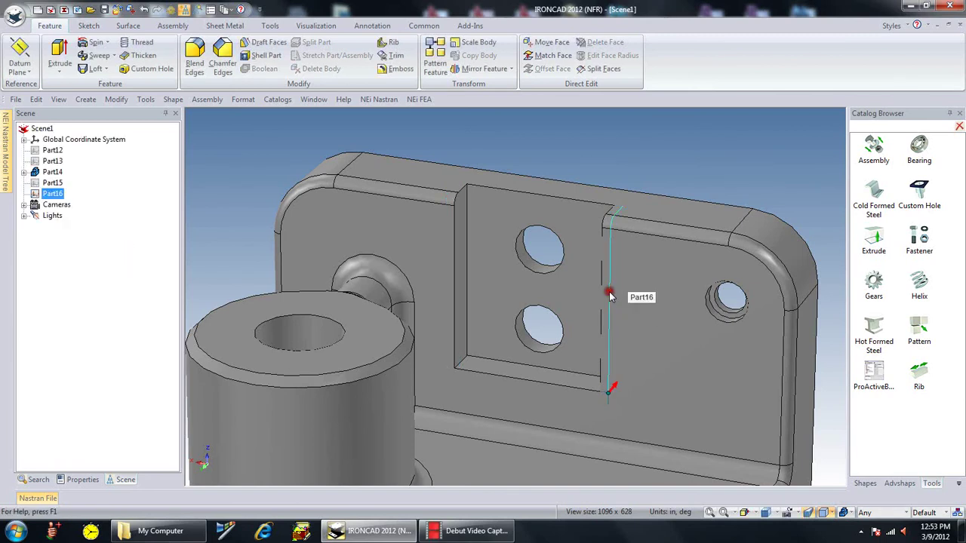
right_click(51, 193)
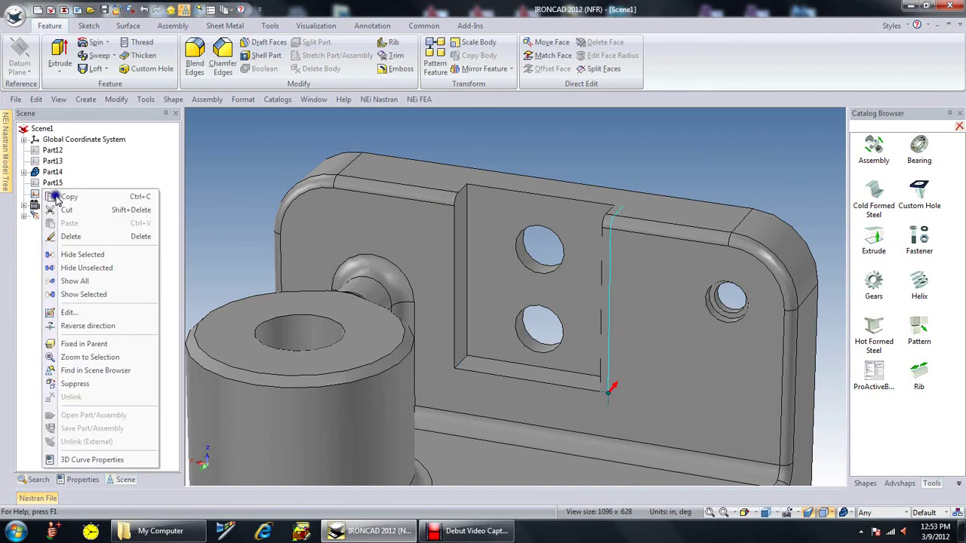
click(121, 255)
middle_drag(521, 263, 538, 311)
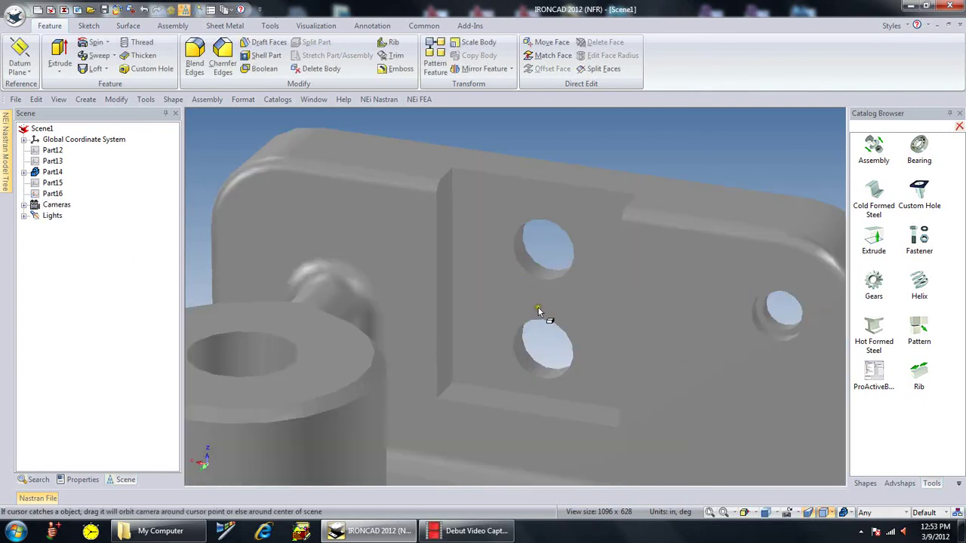
scroll(540, 320, down, 5)
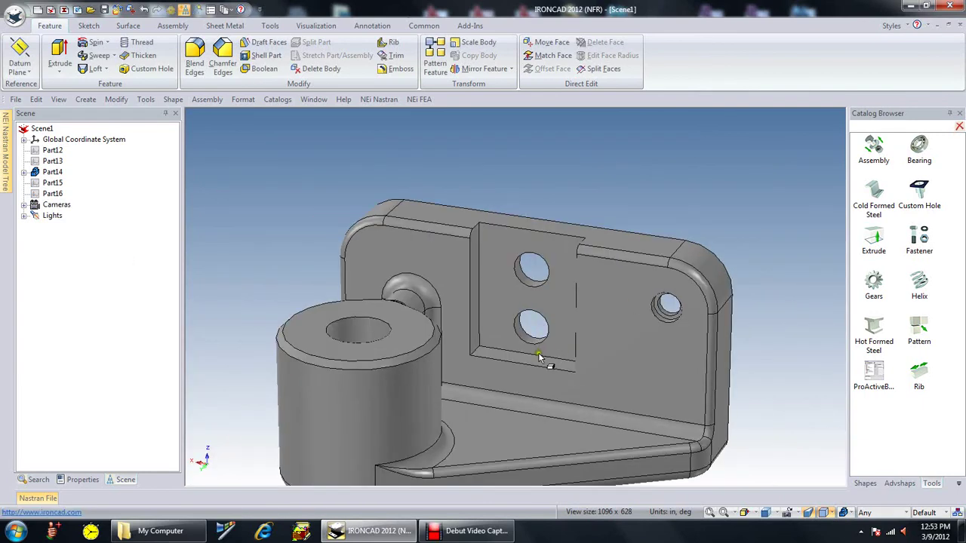
mouse_move(497, 390)
middle_down()
mouse_move(433, 387)
mouse_move(423, 338)
mouse_move(415, 347)
mouse_move(451, 371)
mouse_move(381, 360)
mouse_move(449, 348)
middle_up()
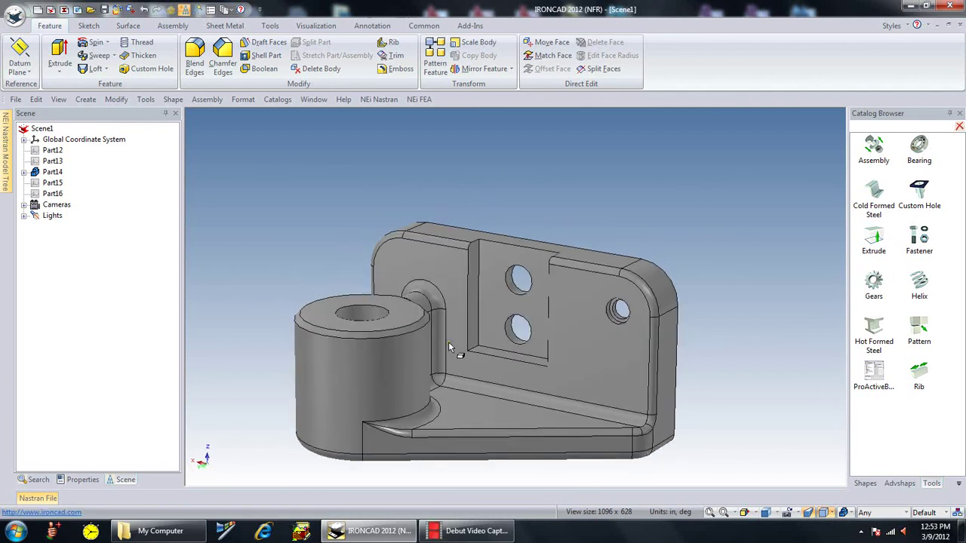